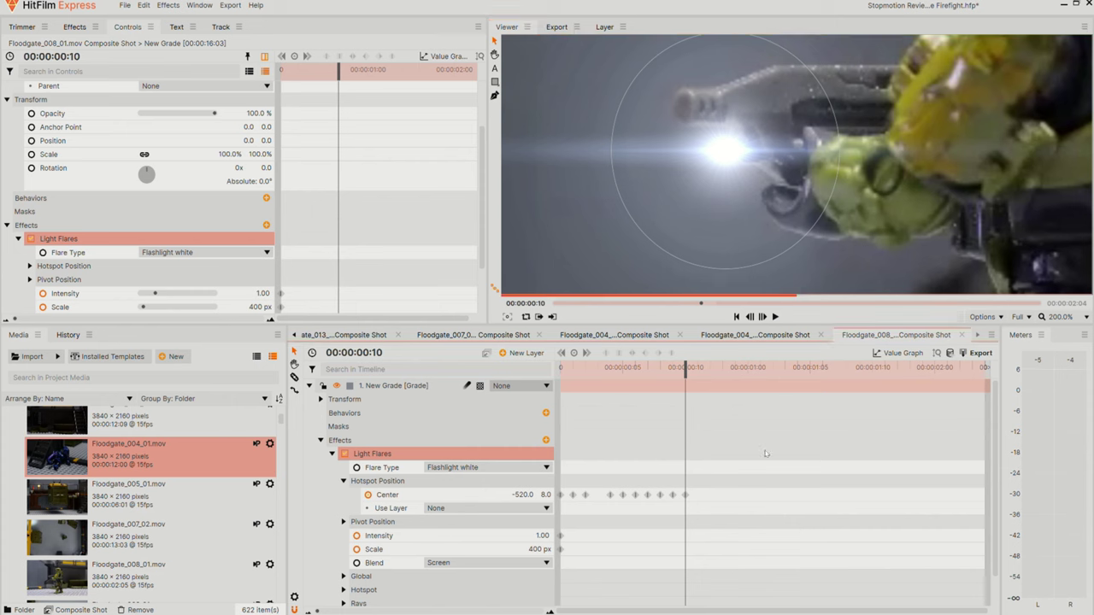
# - Step through the shot's frames, moving the flare centre onto the gun muzzle
pyautogui.press('Right')
pyautogui.moveTo(749, 214); pyautogui.dragTo(759, 217)
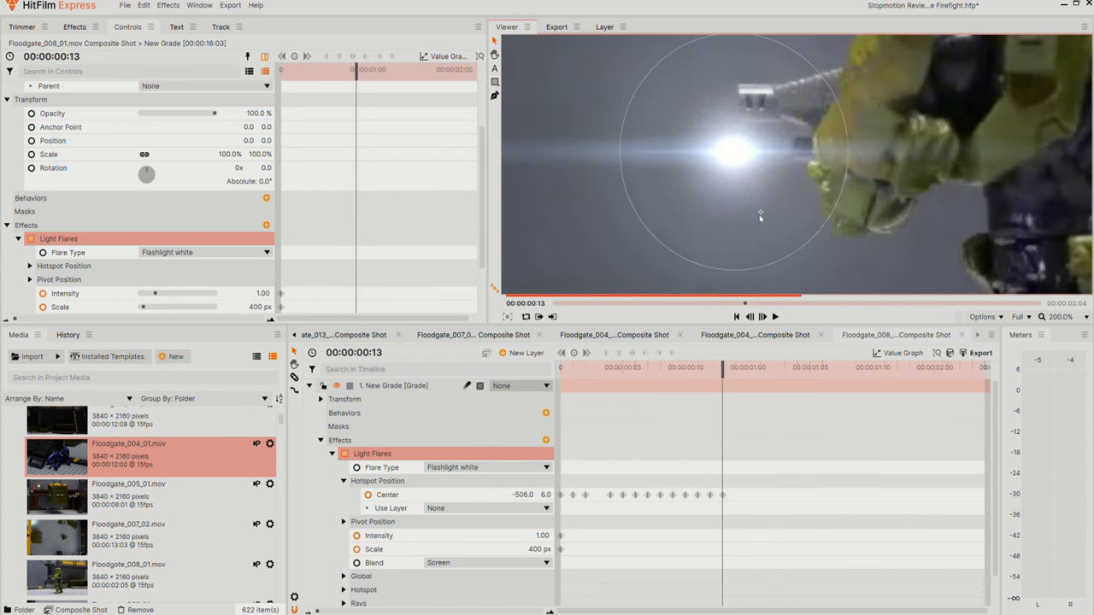
pyautogui.press('Left')
pyautogui.press('Left')
pyautogui.press('Left')
pyautogui.press('Left')
pyautogui.press('Left')
pyautogui.press('Left')
pyautogui.press('Left')
pyautogui.press('Left')
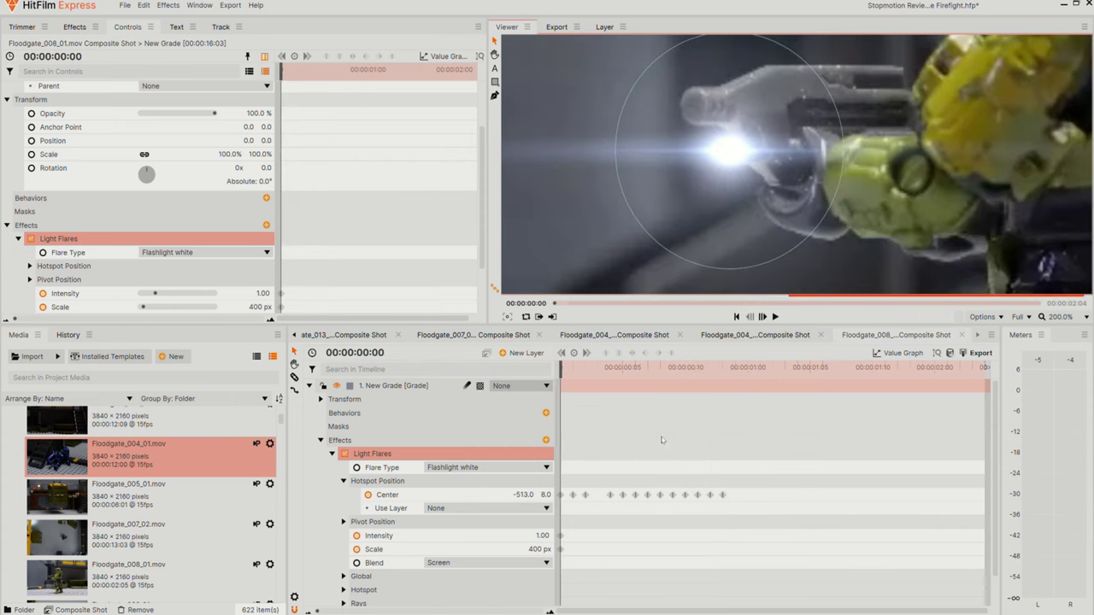
pyautogui.press('Right')
pyautogui.press('Right')
pyautogui.press('Right')
pyautogui.press('Right')
pyautogui.press('Right')
pyautogui.press('Right')
pyautogui.press('Right')
pyautogui.press('Right')
# - Keyframe the flare Intensity at 1.00 on frame 13 and 0 further along
pyautogui.click(379, 536)
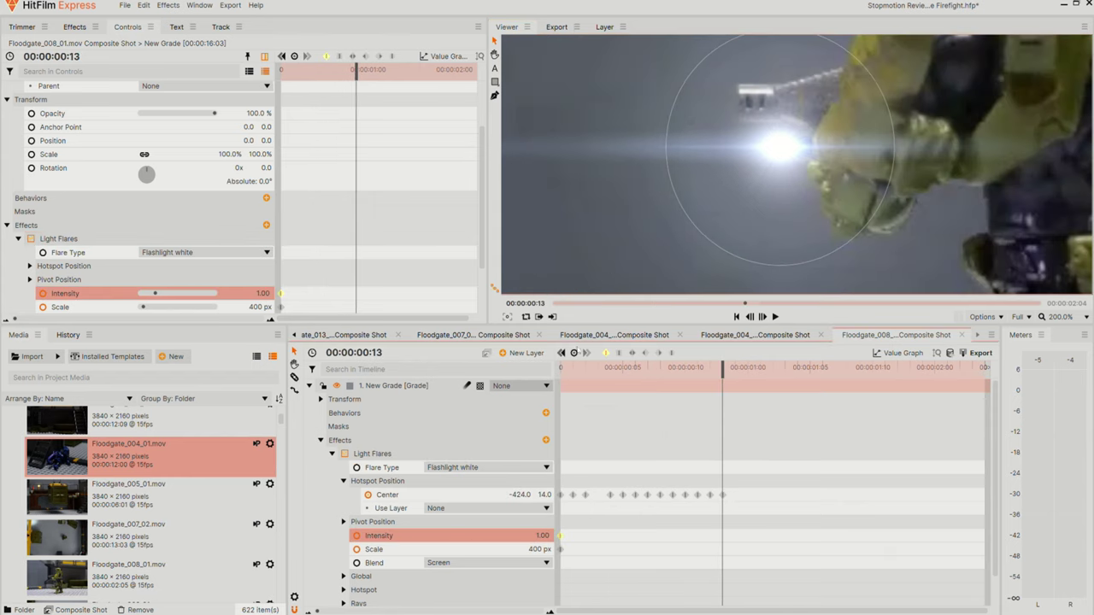
pyautogui.click(573, 353)
pyautogui.press('Right')
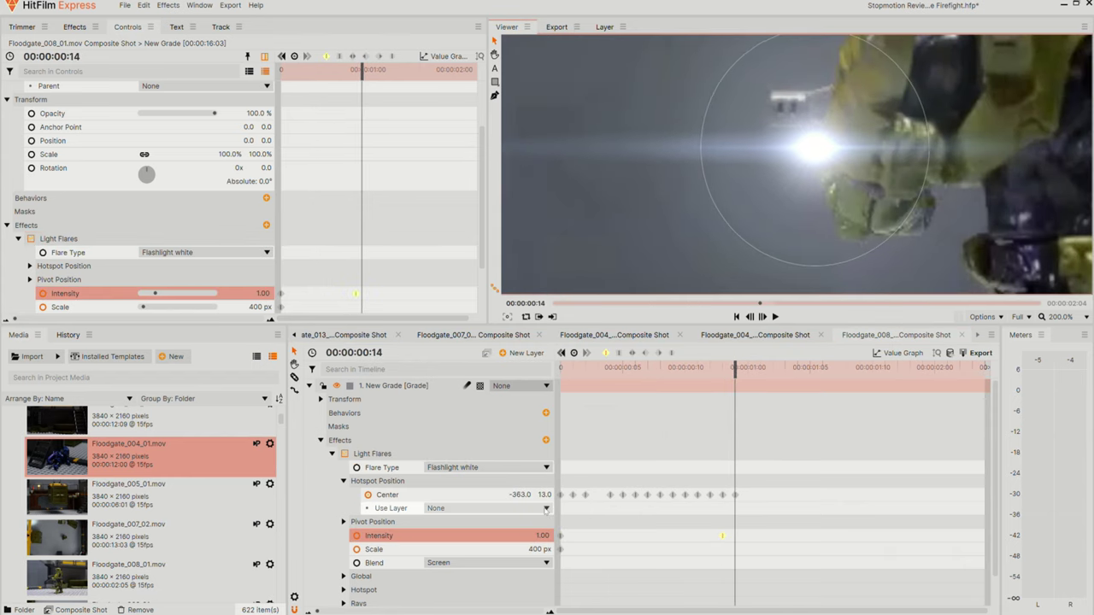
pyautogui.press('Right')
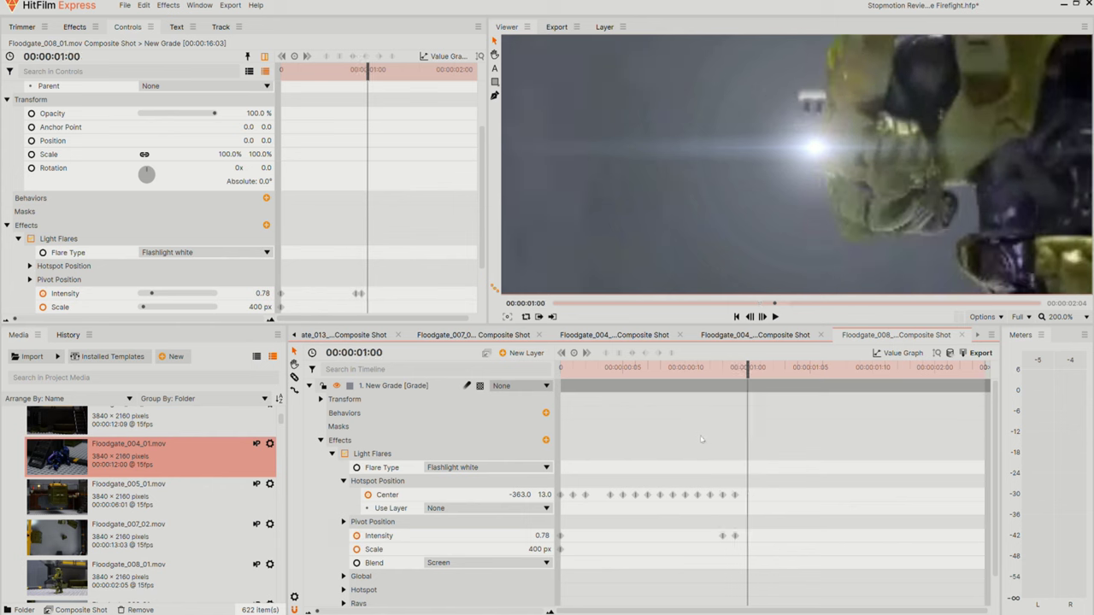
pyautogui.doubleClick(541, 536)
pyautogui.write('0')
pyautogui.press('Return')
pyautogui.press('Right')
pyautogui.press('Right')
pyautogui.press('Right')
pyautogui.press('Right')
pyautogui.press('Right')
pyautogui.press('Right')
pyautogui.press('Right')
pyautogui.press('Right')
pyautogui.press('Right')
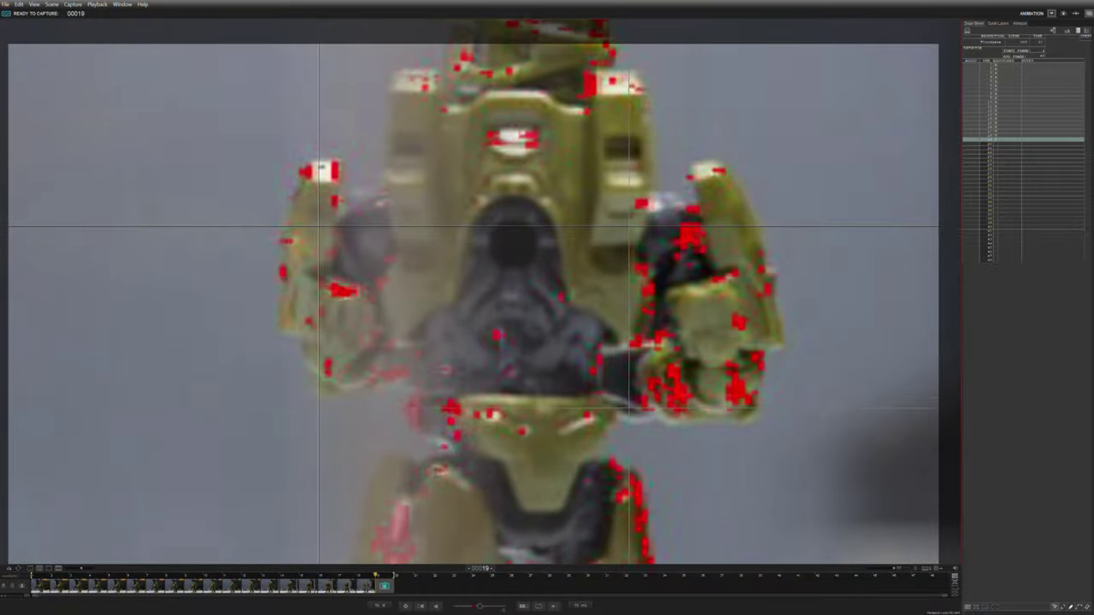
# - Capture three successive frames of the reposed Master Chief figure, reaching frame 00021
pyautogui.press('Return')
pyautogui.press('Return')
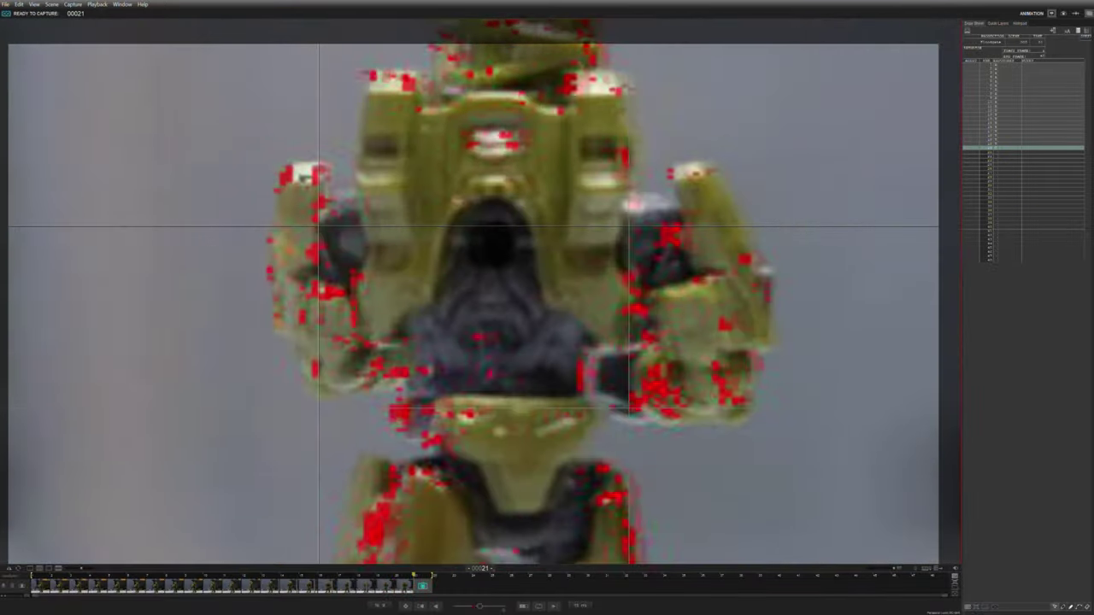
pyautogui.press('Return')
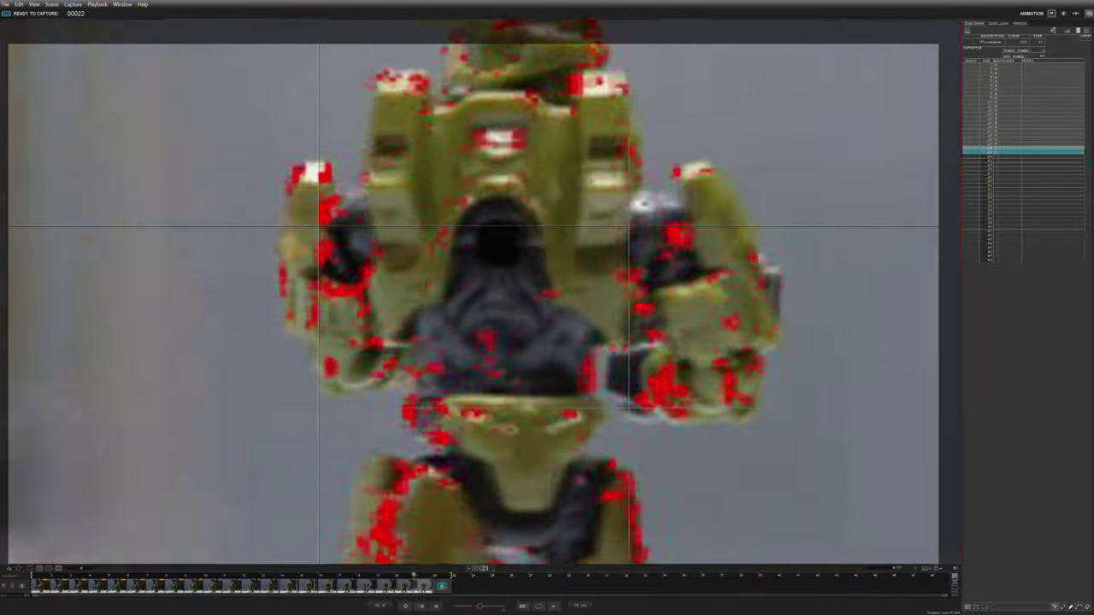
pyautogui.press('Return')
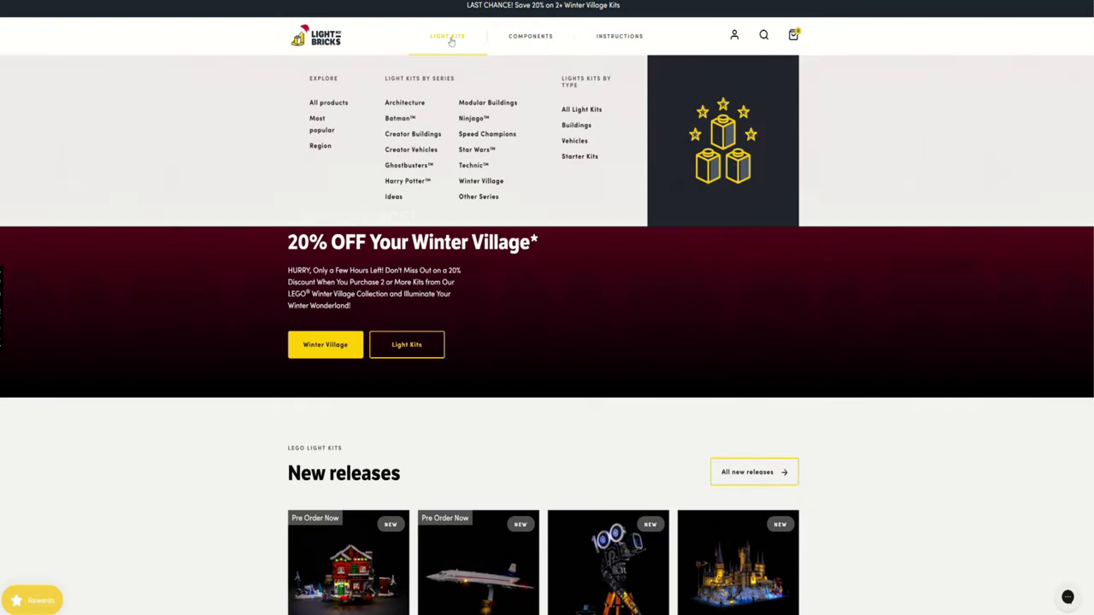
# - Open the LIGHT KITS listing of all LEGO series and scroll down through it
pyautogui.click(449, 39)
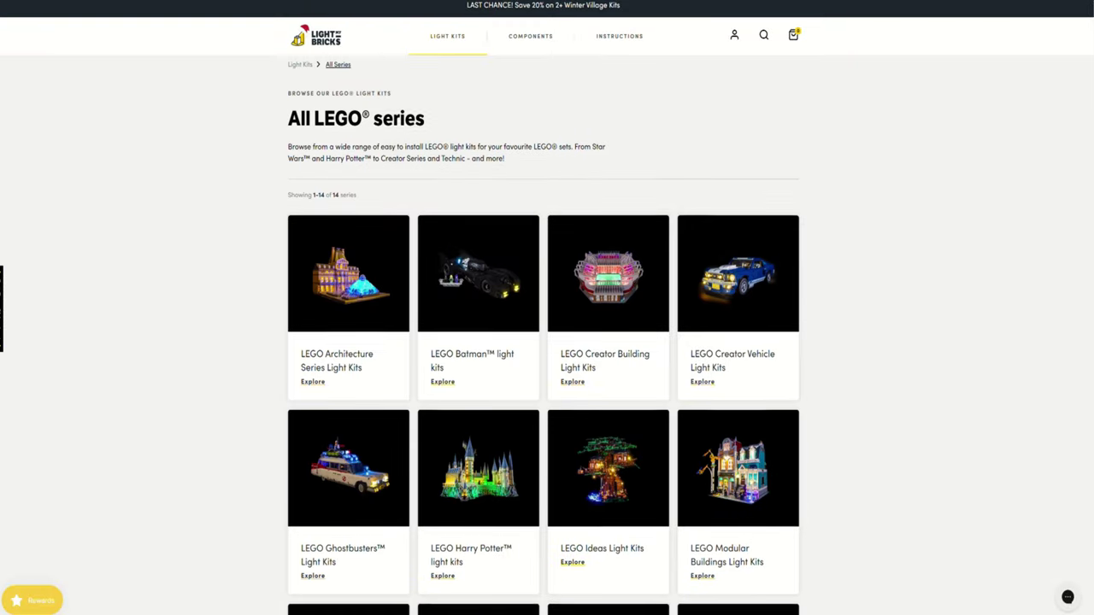
pyautogui.scroll(-2, 547, 342)
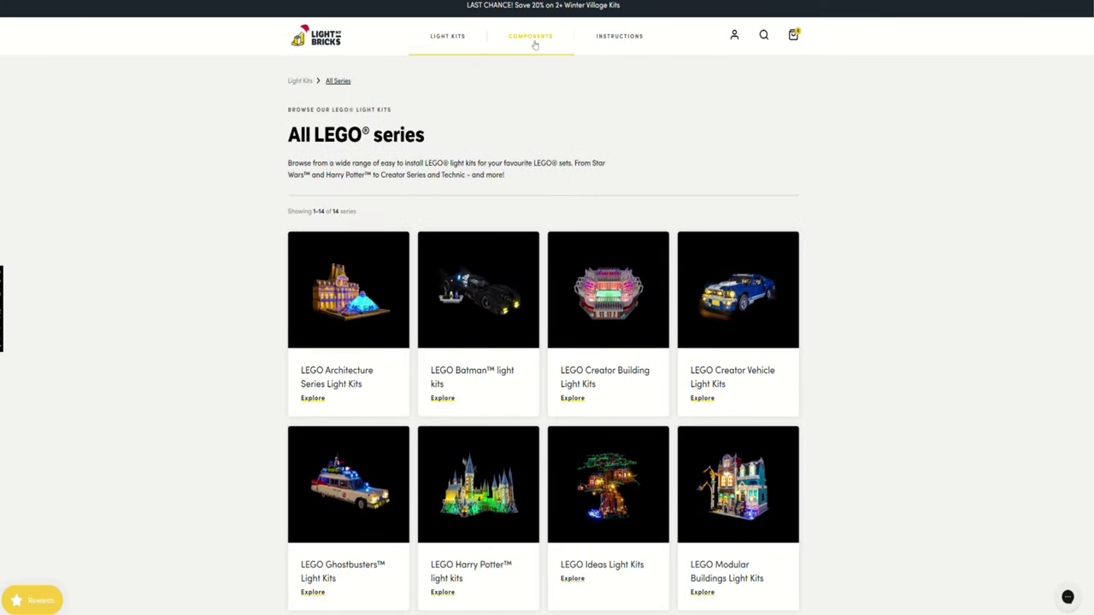
pyautogui.scroll(-2, 547, 342)
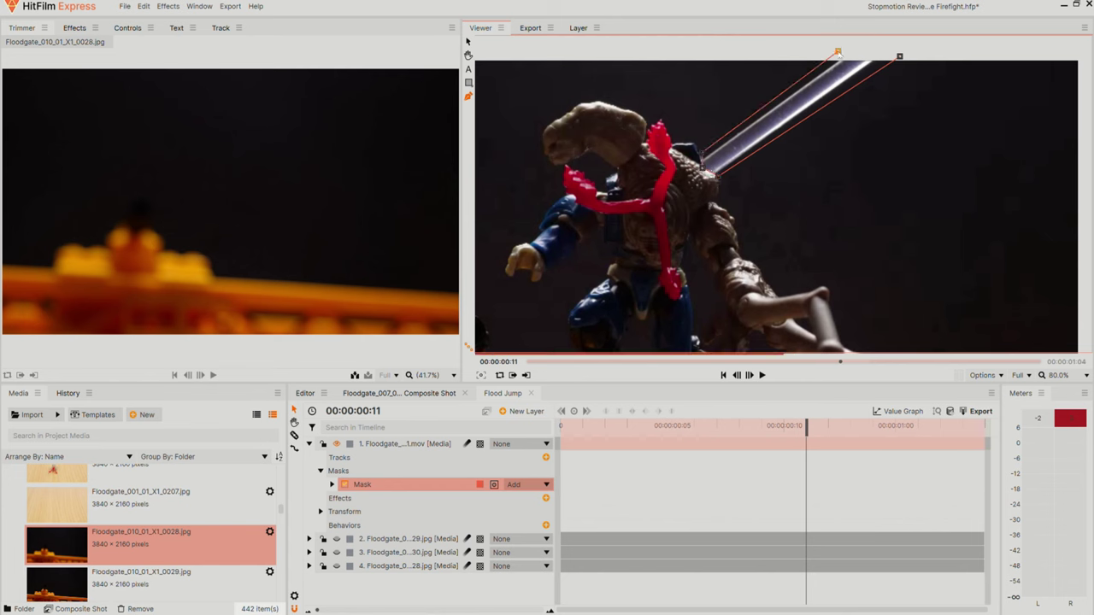
# - Close the mask path at its first point and hide the masked figure layer
pyautogui.click(837, 53)
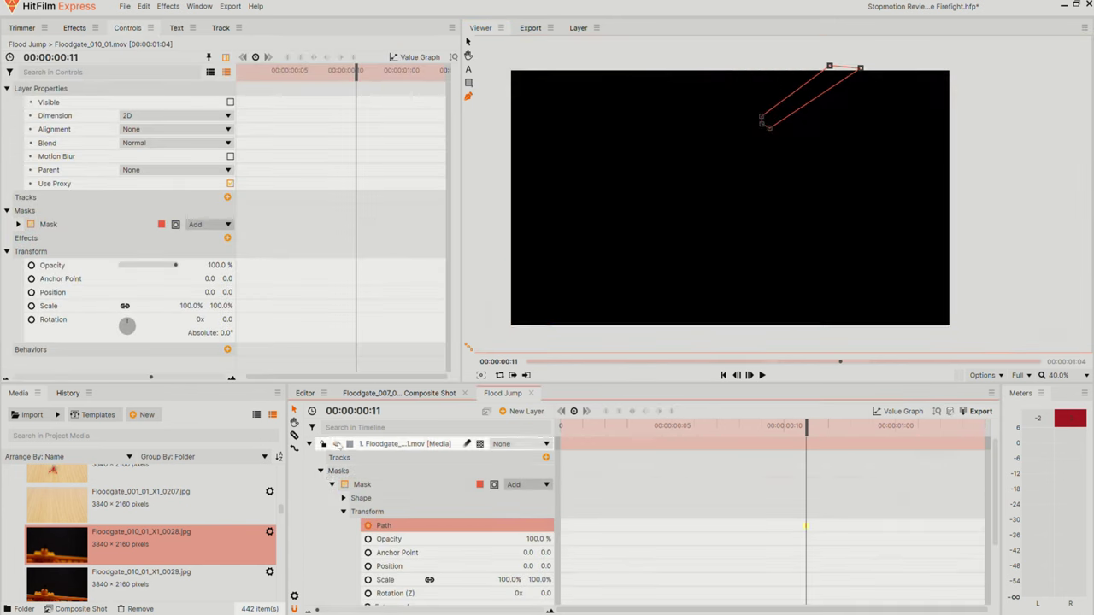
pyautogui.click(335, 443)
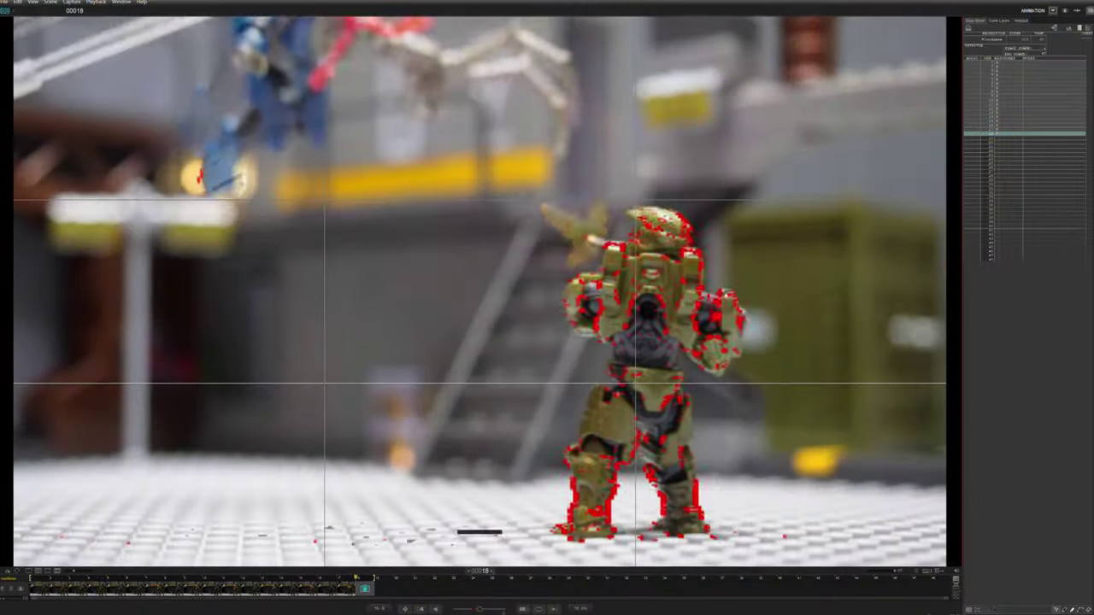
# - Capture two more frames of the Flood creature leaping toward Master Chief
pyautogui.press('Return')
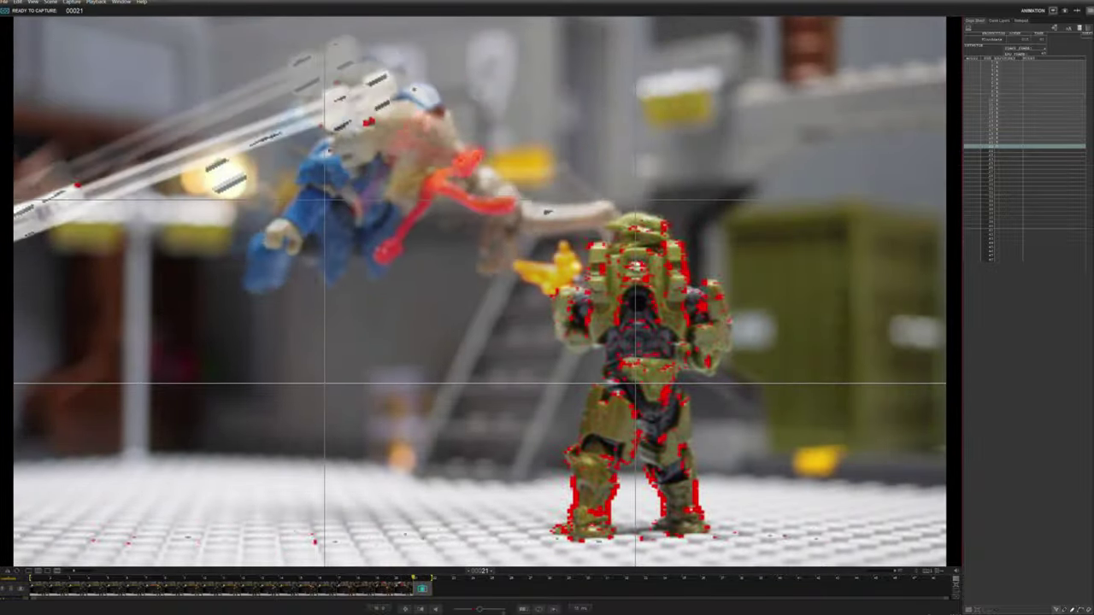
pyautogui.press('Return')
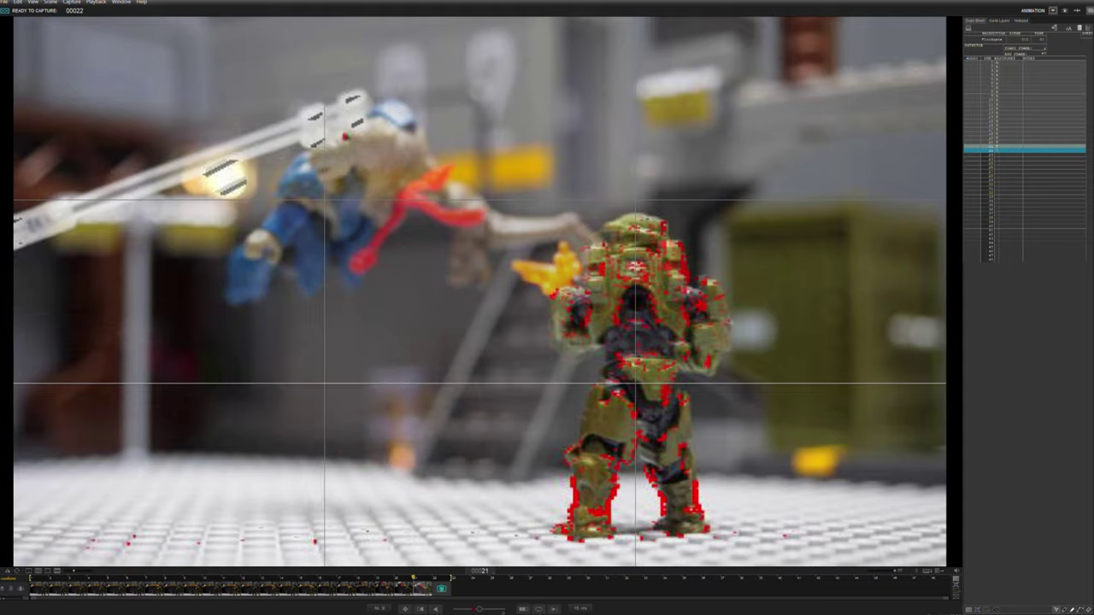